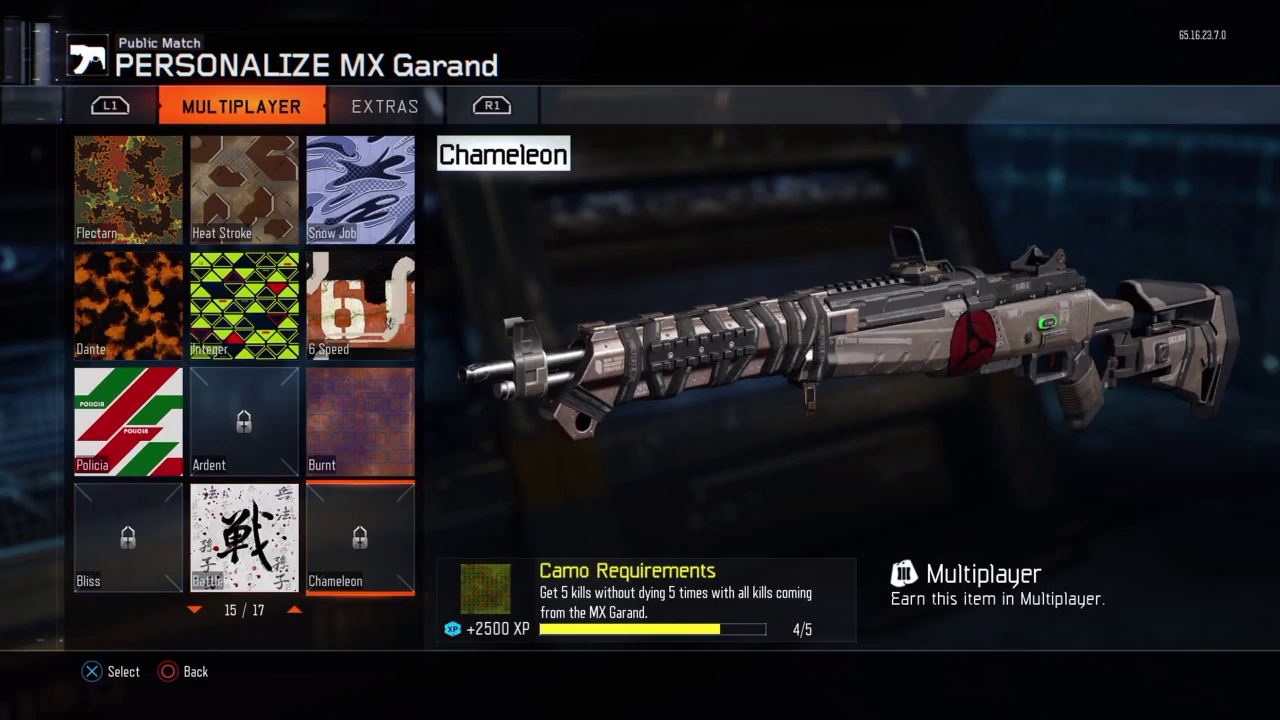
key(Down)
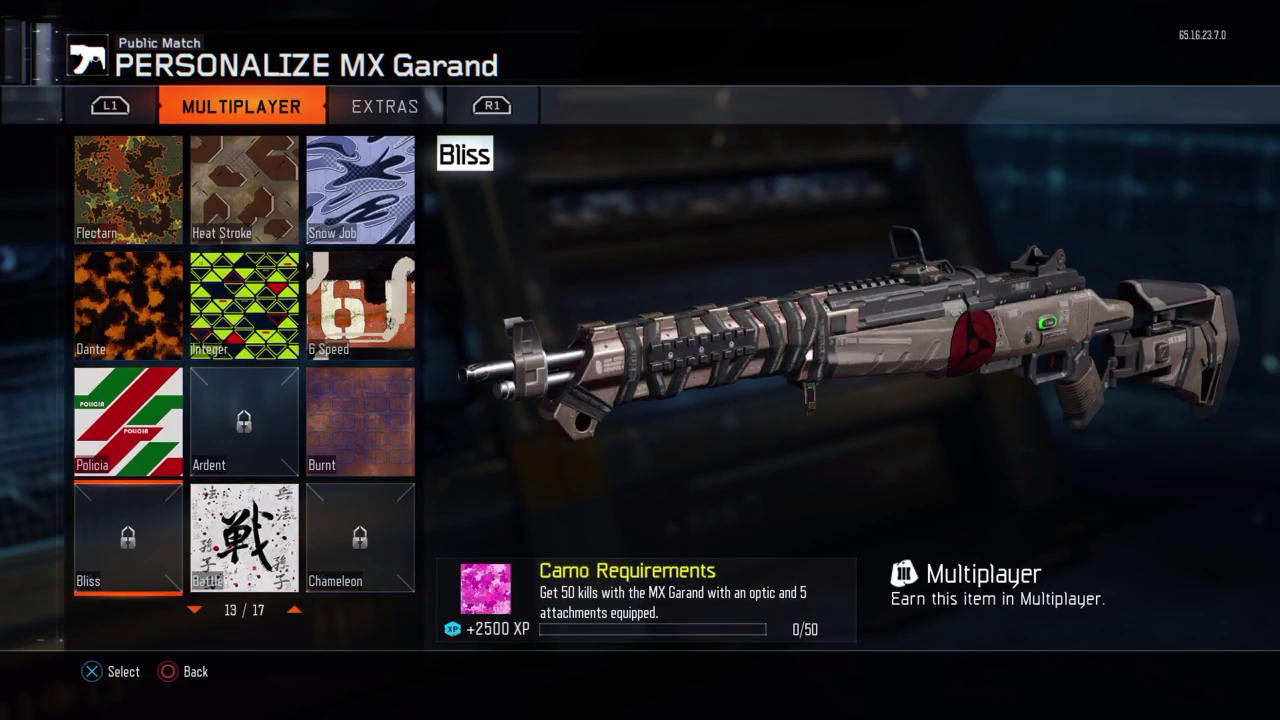